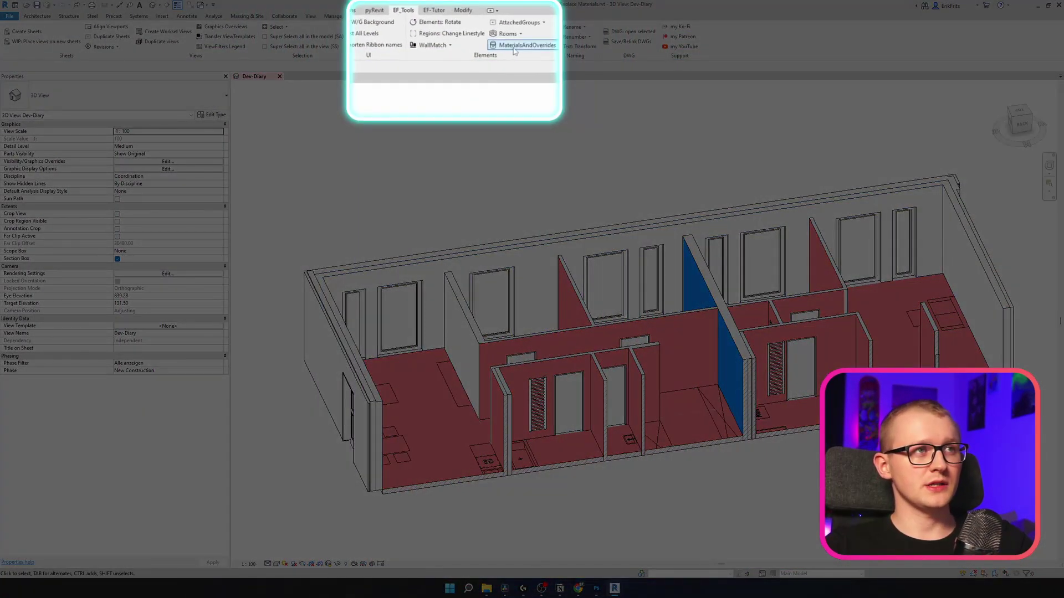
- Expand the EF_Tools MaterialsAndOverrides dropdown to show Replace Materials
left_click(514, 50)
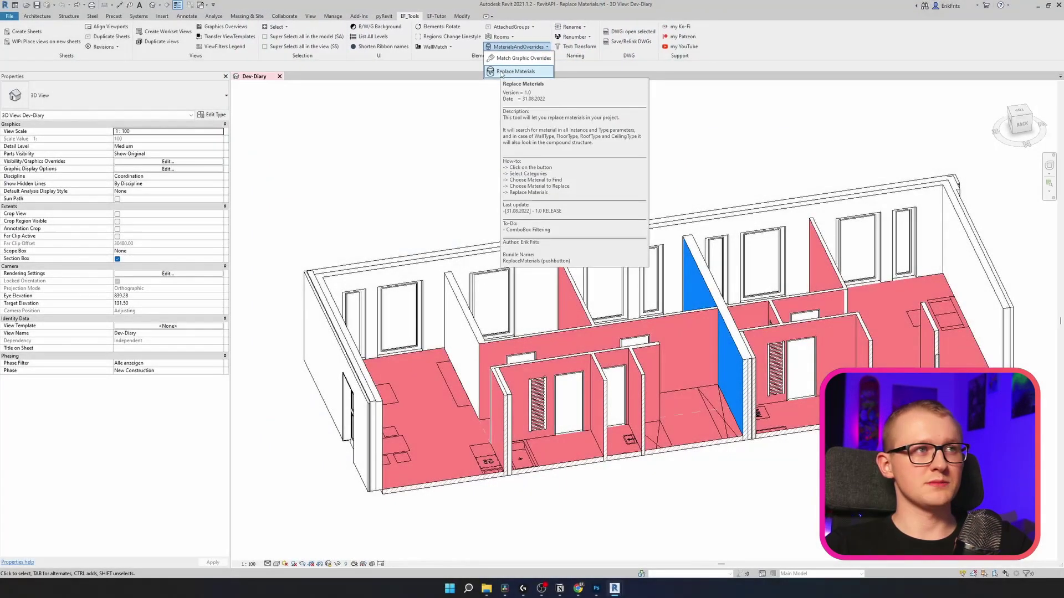
- Open Replace Materials and replace Material A with Material E, turning red surfaces orange
left_click(500, 72)
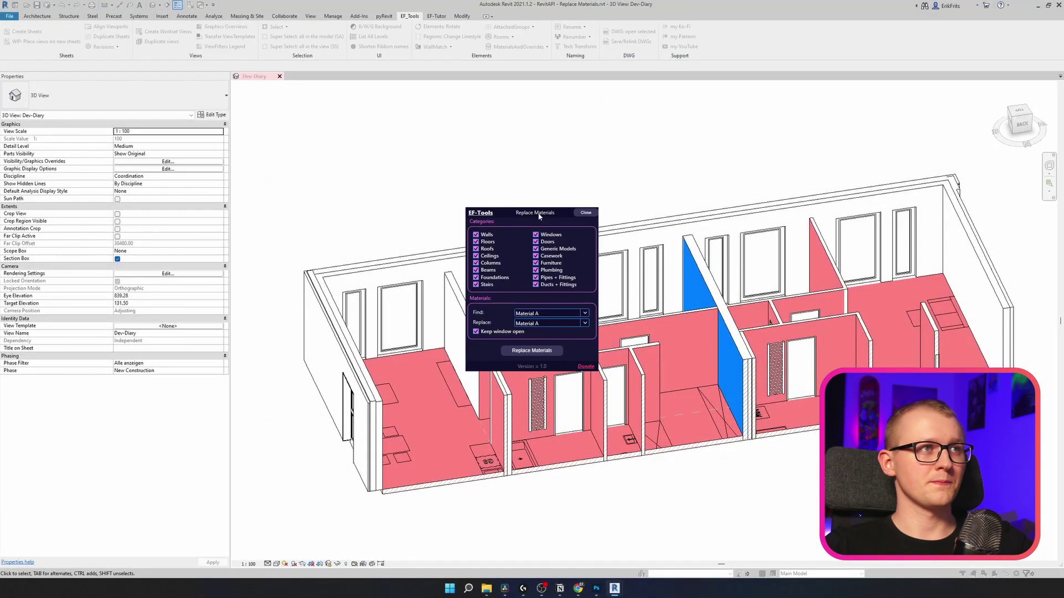
left_click_drag(539, 216, 566, 97)
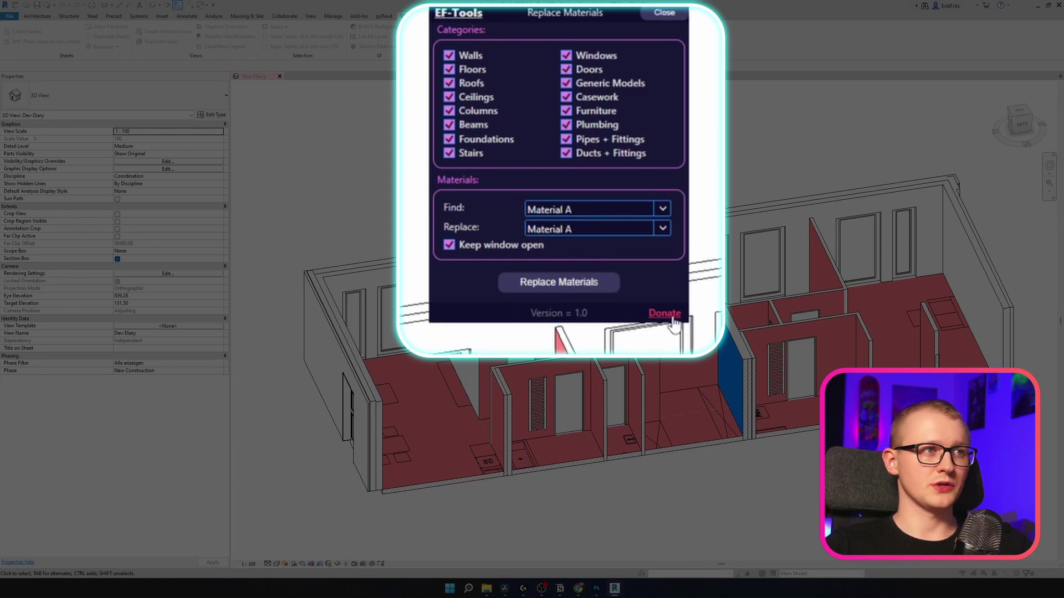
left_click(596, 230)
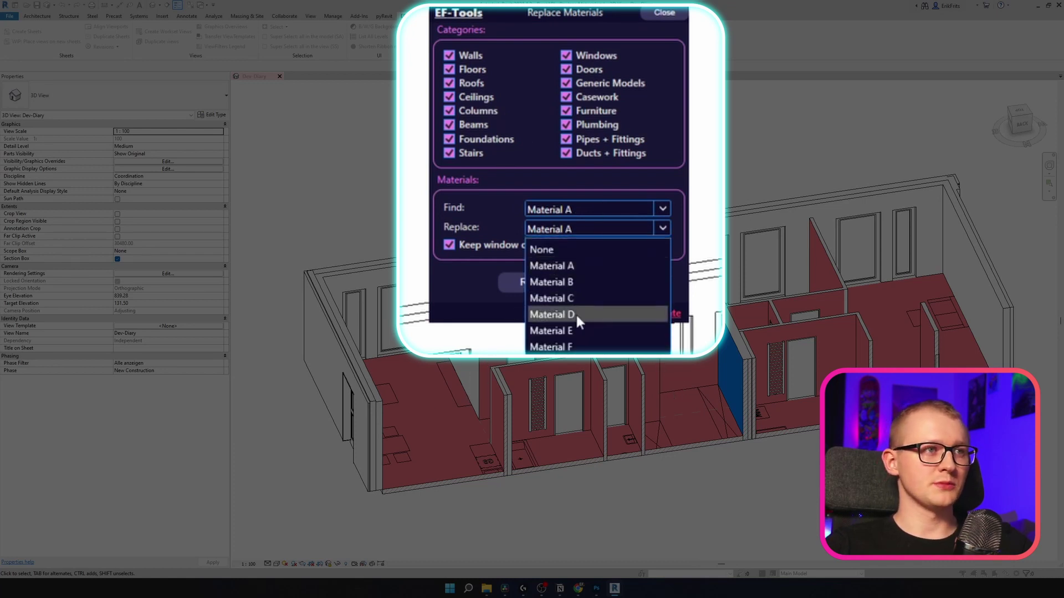
left_click(574, 331)
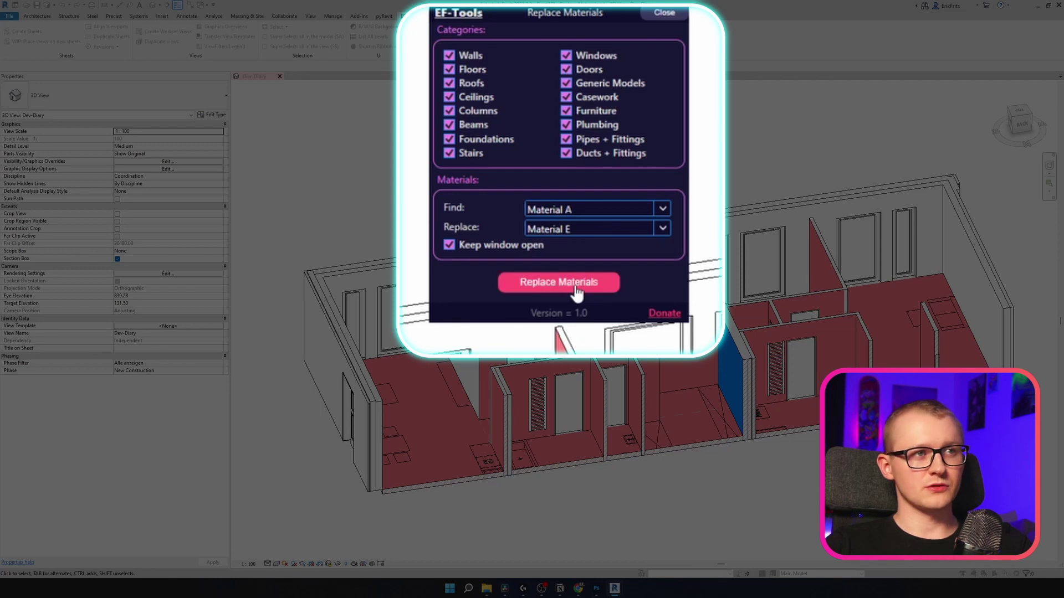
left_click(576, 291)
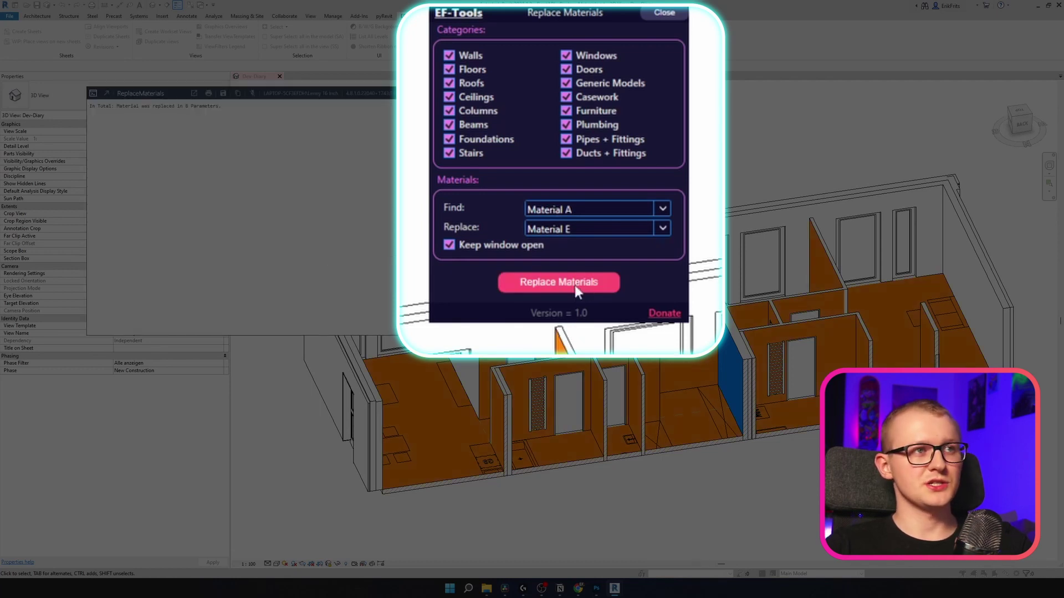
- Replace Material E with Material B, turning the orange surfaces blue
left_click(571, 210)
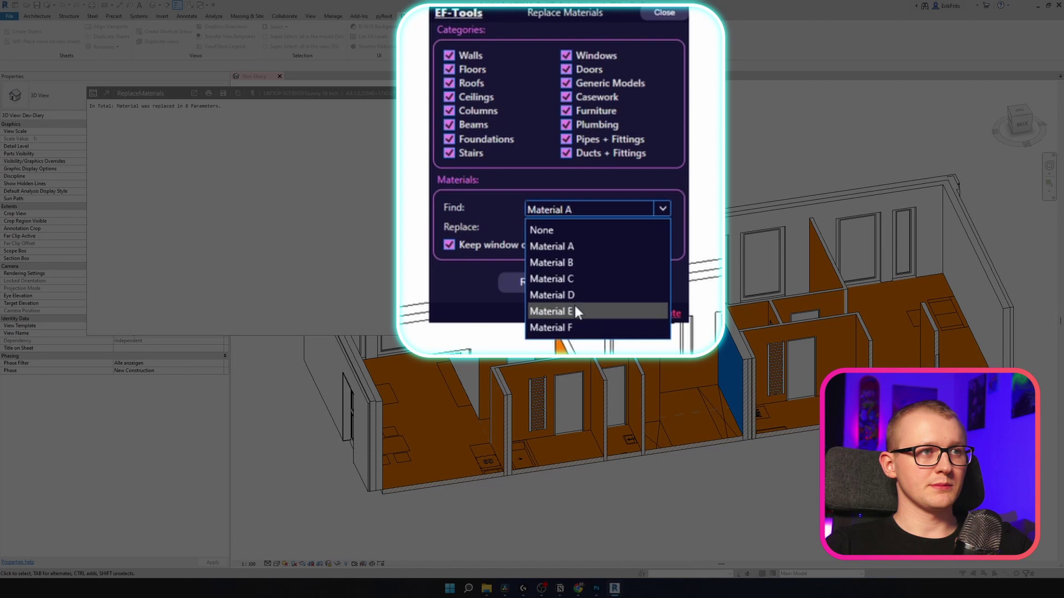
left_click(574, 309)
left_click(587, 230)
left_click(585, 283)
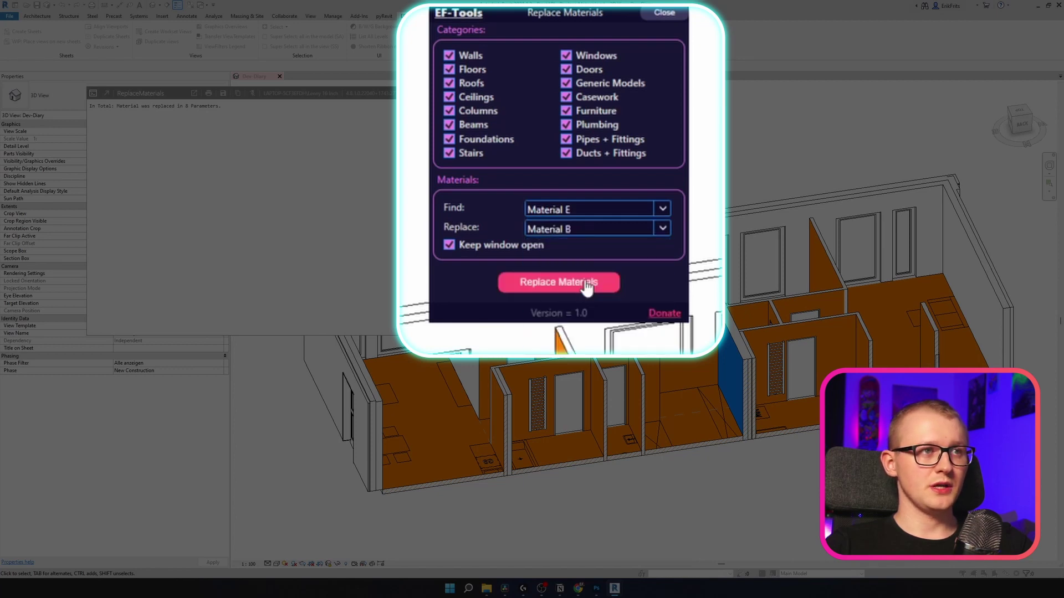
left_click(564, 293)
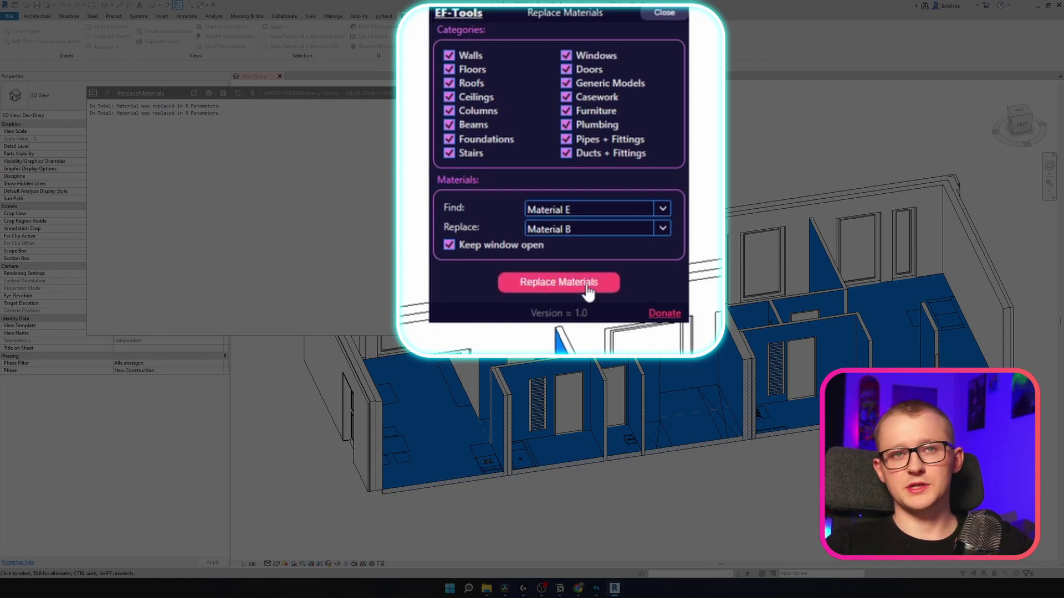
- Replace Material B with None to strip the blue colouring
left_click(553, 210)
left_click(558, 261)
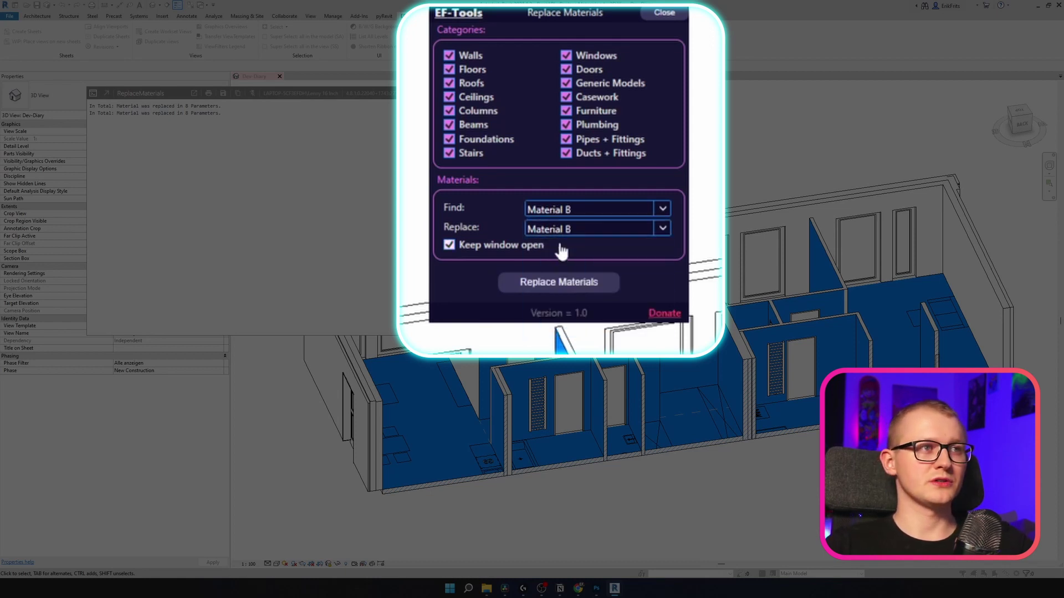
left_click(553, 230)
left_click(553, 252)
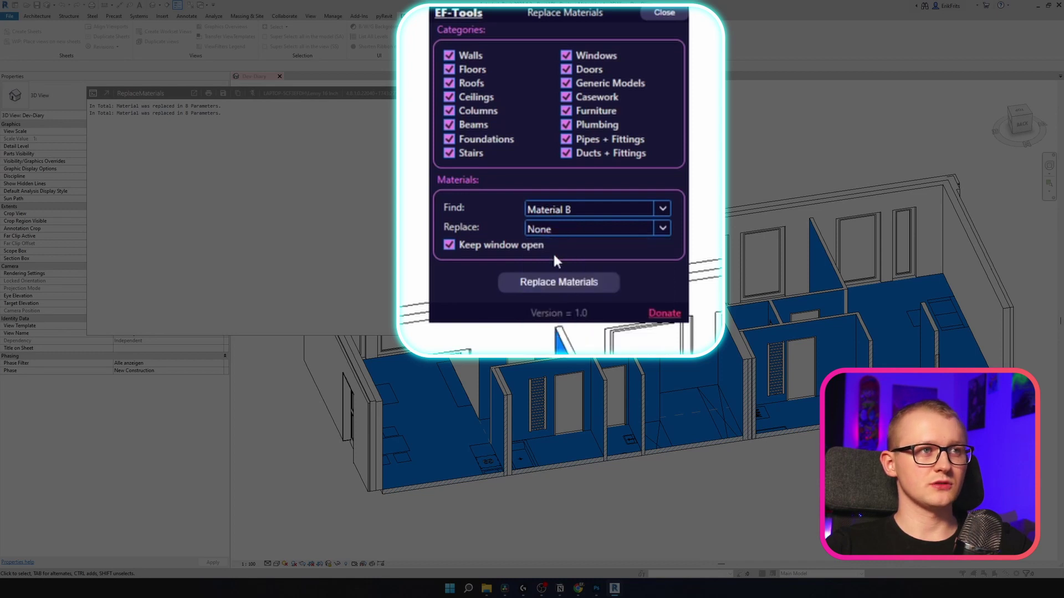
left_click(557, 290)
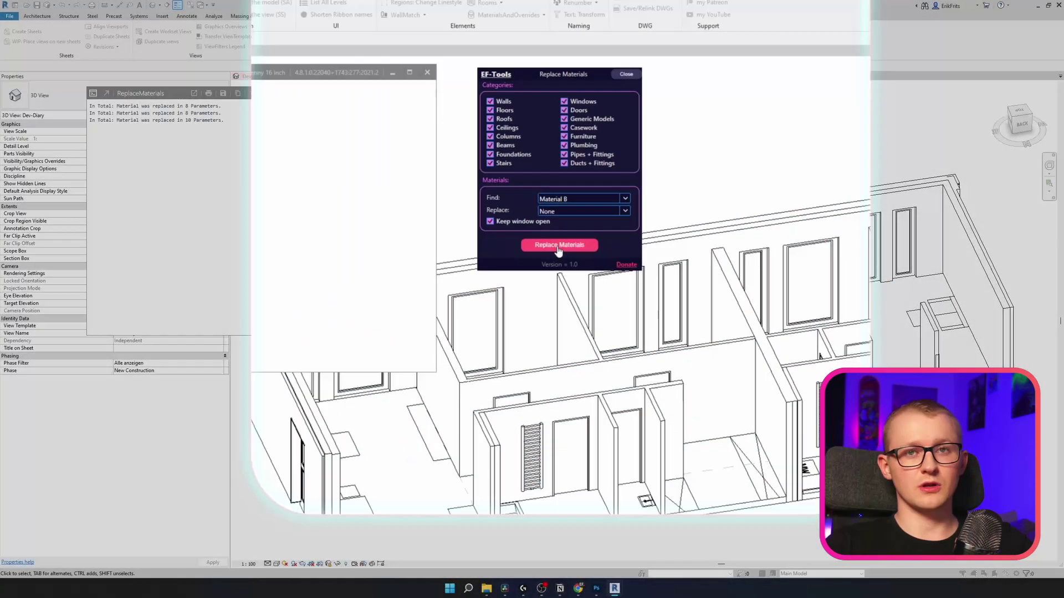